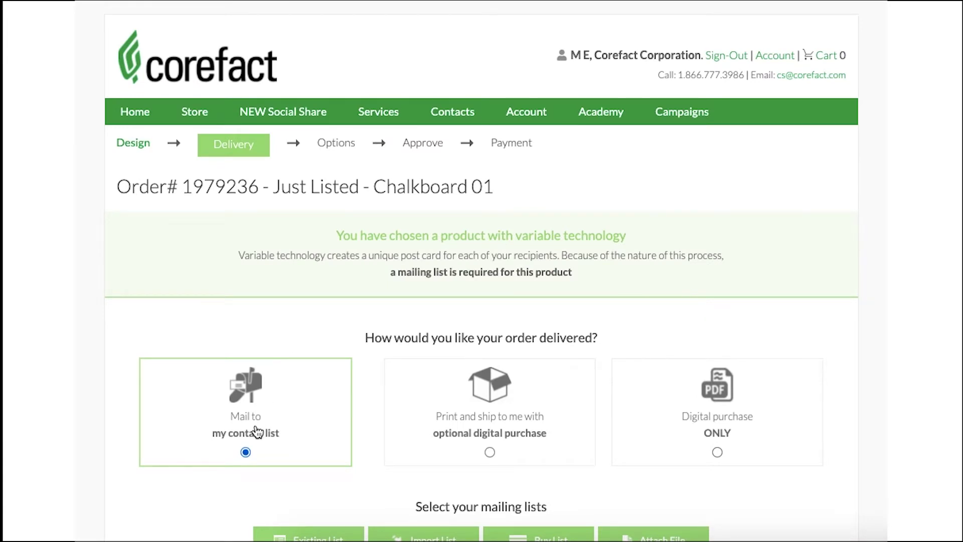
Target Hayward, CA, USA with the radius tool, giving a circle of 977 addresses
{"action": "scroll", "coordinate": [257, 432], "scroll_direction": "down", "scroll_amount": 4}
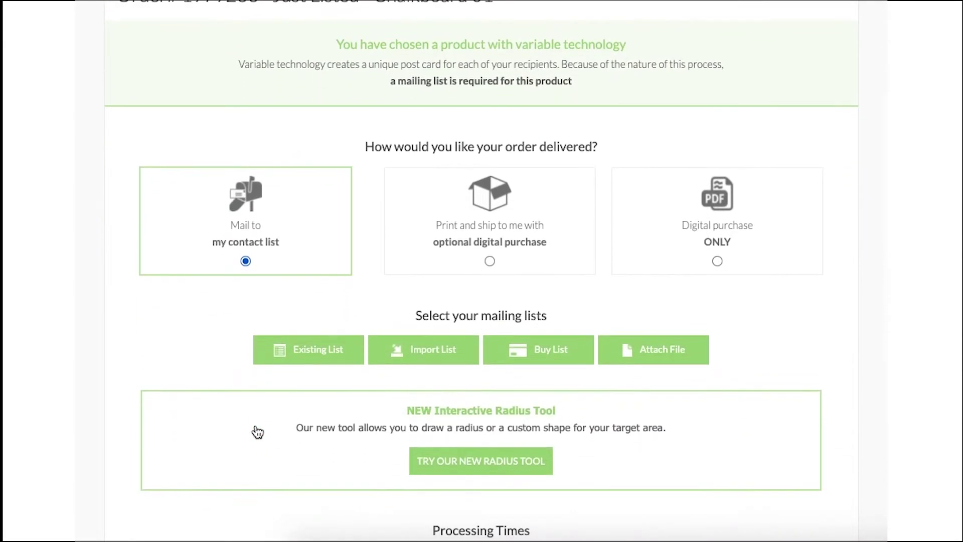
{"action": "scroll", "coordinate": [257, 431], "scroll_direction": "down", "scroll_amount": 1}
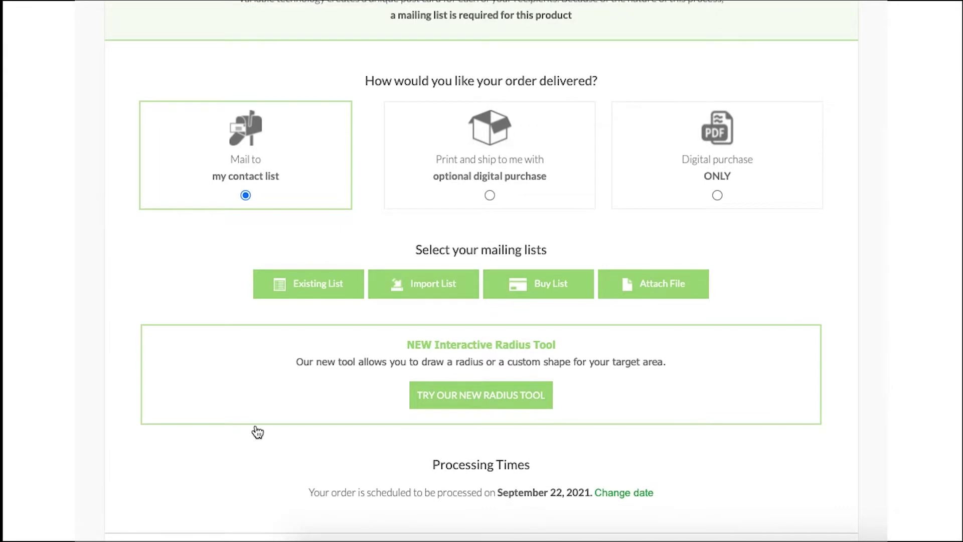
{"action": "left_click", "coordinate": [482, 395]}
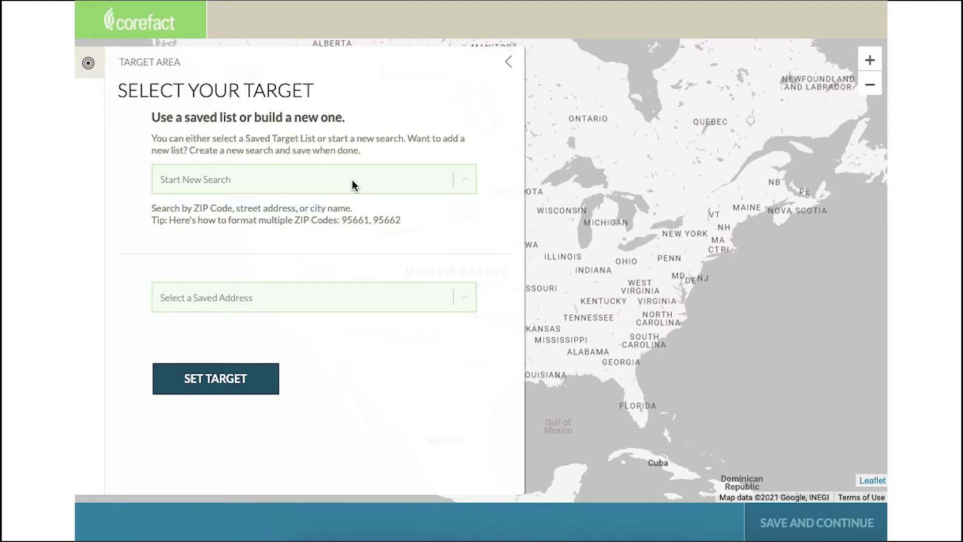
{"action": "left_click", "coordinate": [353, 184]}
{"action": "type", "text": "Hayward"}
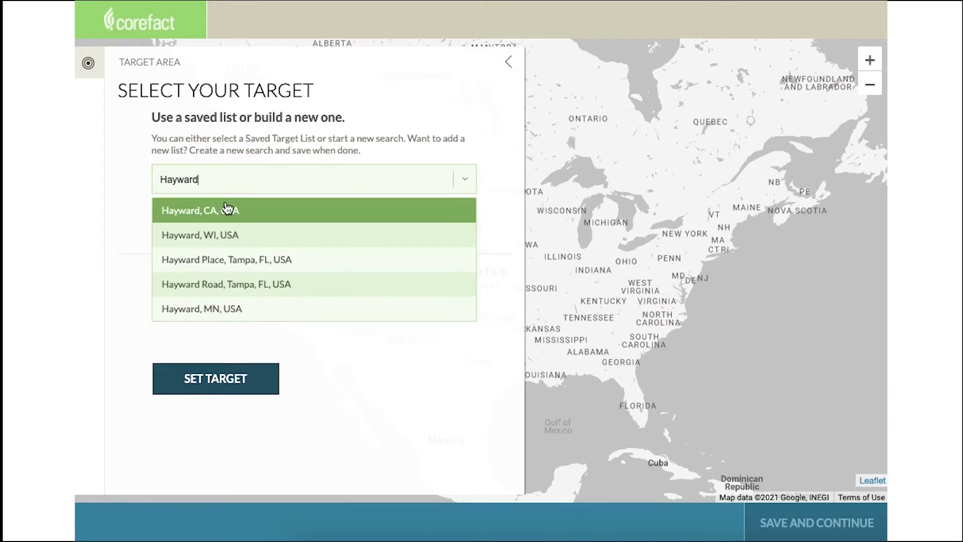
{"action": "left_click", "coordinate": [220, 208]}
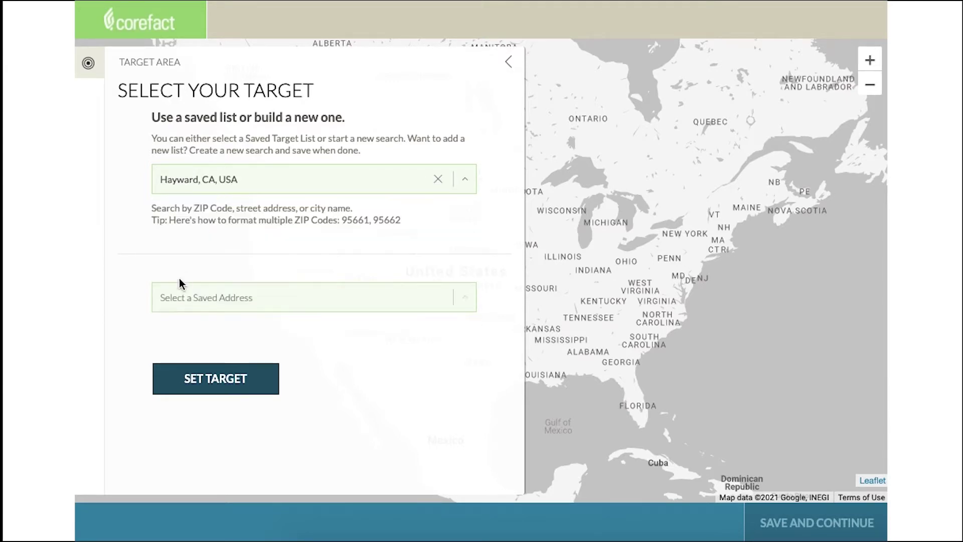
{"action": "left_click", "coordinate": [200, 390]}
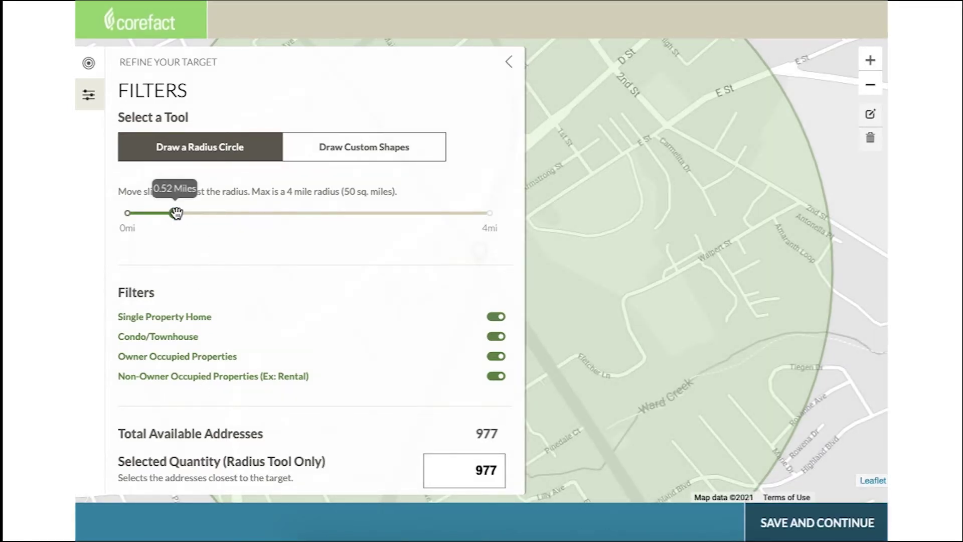
Widen the Hayward radius to about 1 mile and exclude non-owner occupied properties, refreshing to 4,398 addresses
{"action": "scroll", "coordinate": [253, 369], "scroll_direction": "down", "scroll_amount": 3}
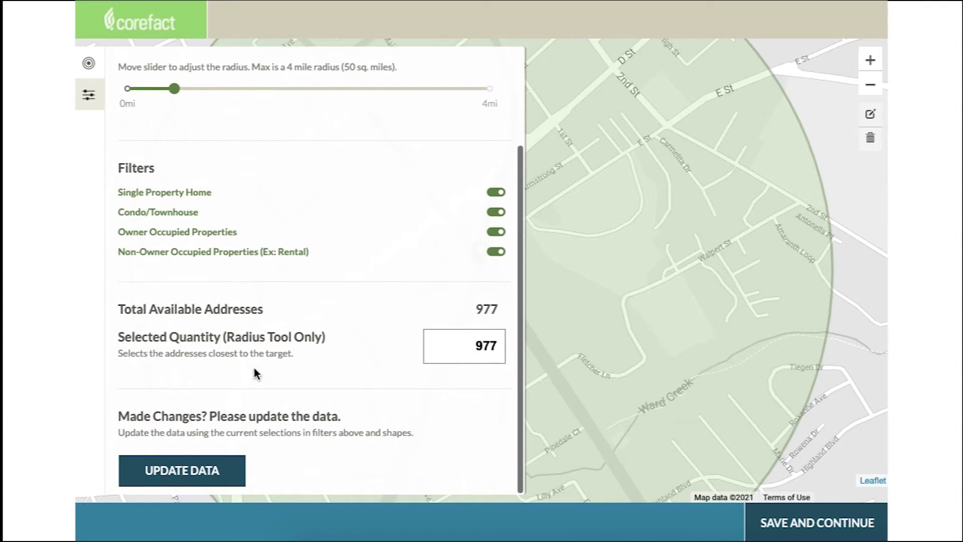
{"action": "scroll", "coordinate": [254, 370], "scroll_direction": "up", "scroll_amount": 3}
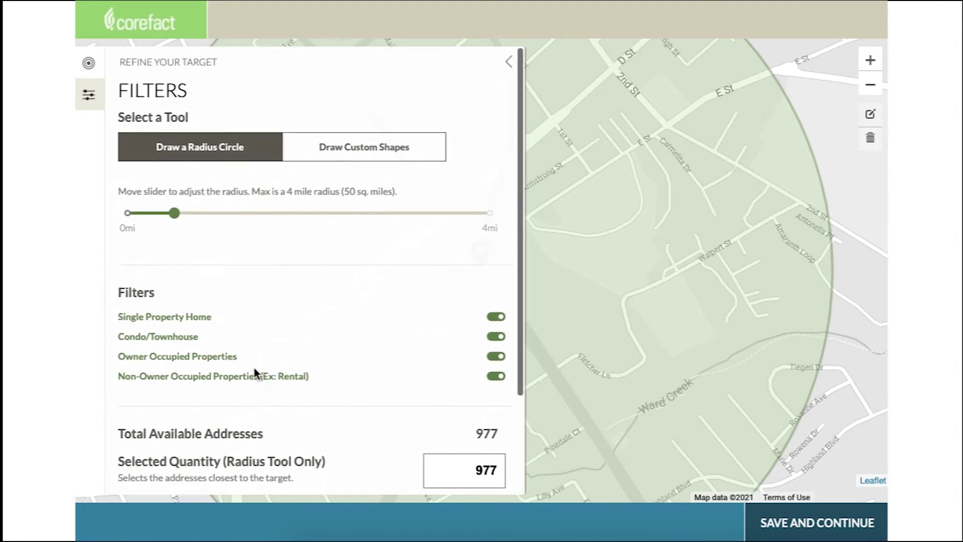
{"action": "left_click_drag", "start_coordinate": [174, 213], "coordinate": [221, 217]}
{"action": "scroll", "coordinate": [269, 345], "scroll_direction": "down", "scroll_amount": 3}
{"action": "left_click", "coordinate": [494, 253]}
{"action": "left_click", "coordinate": [189, 476]}
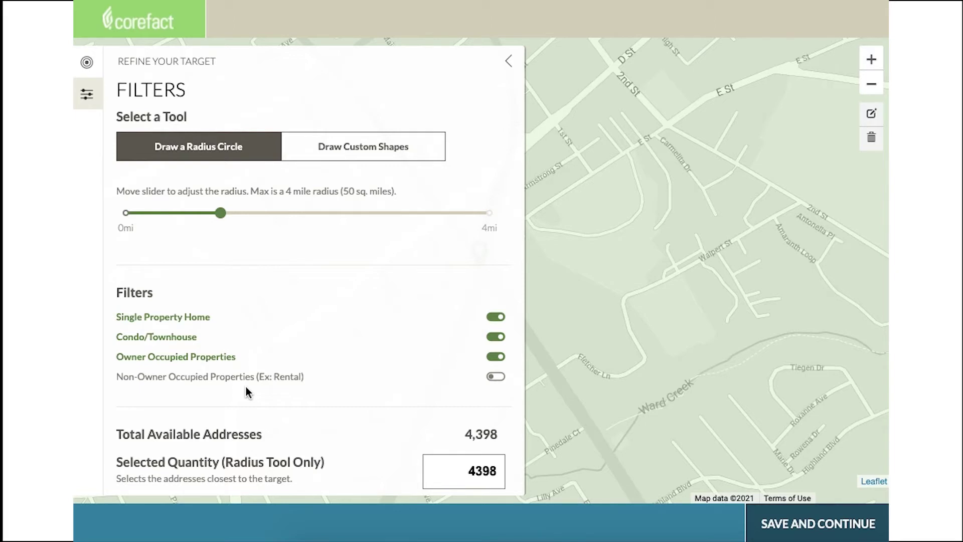
{"action": "scroll", "coordinate": [246, 388], "scroll_direction": "down", "scroll_amount": 3}
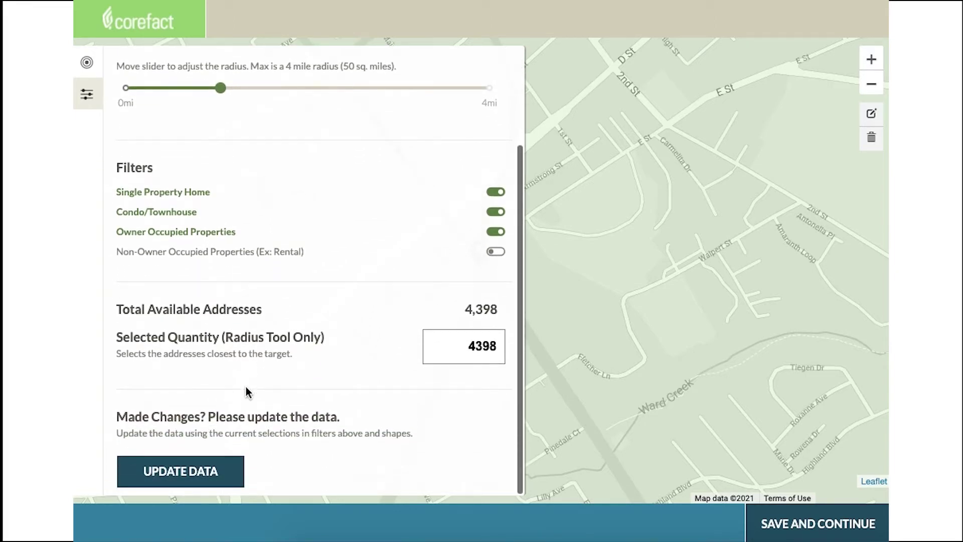
{"action": "scroll", "coordinate": [246, 391], "scroll_direction": "up", "scroll_amount": 3}
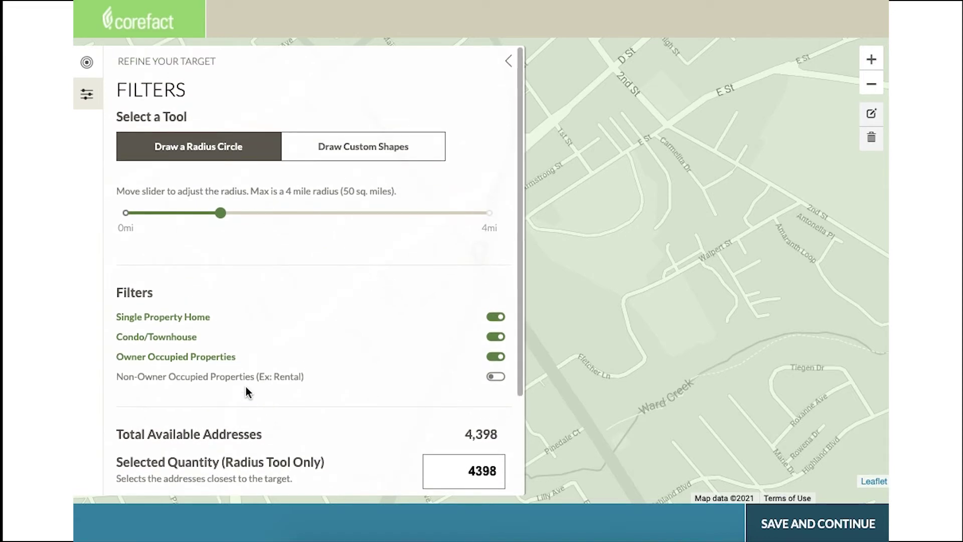
Collapse the Filters panel, then zoom and pan until the Hayward radius circle is centred on the map
{"action": "left_click", "coordinate": [508, 61]}
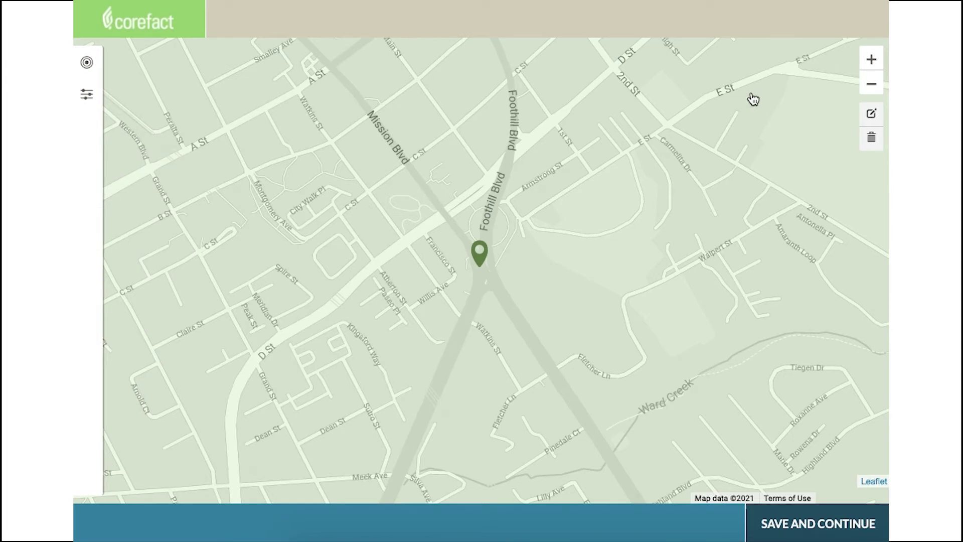
{"action": "left_click", "coordinate": [873, 93]}
{"action": "left_click", "coordinate": [872, 92]}
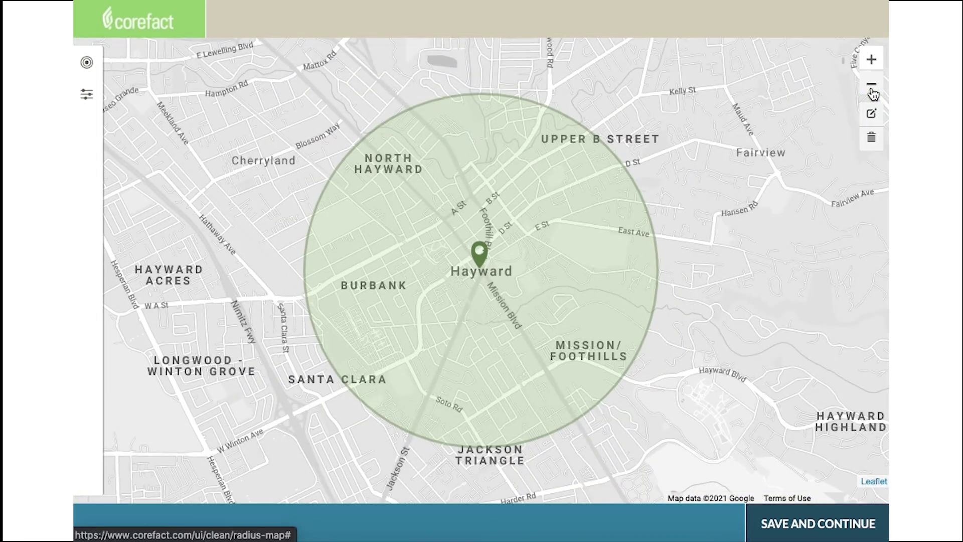
{"action": "left_click", "coordinate": [872, 92]}
{"action": "left_click_drag", "start_coordinate": [634, 209], "coordinate": [695, 217]}
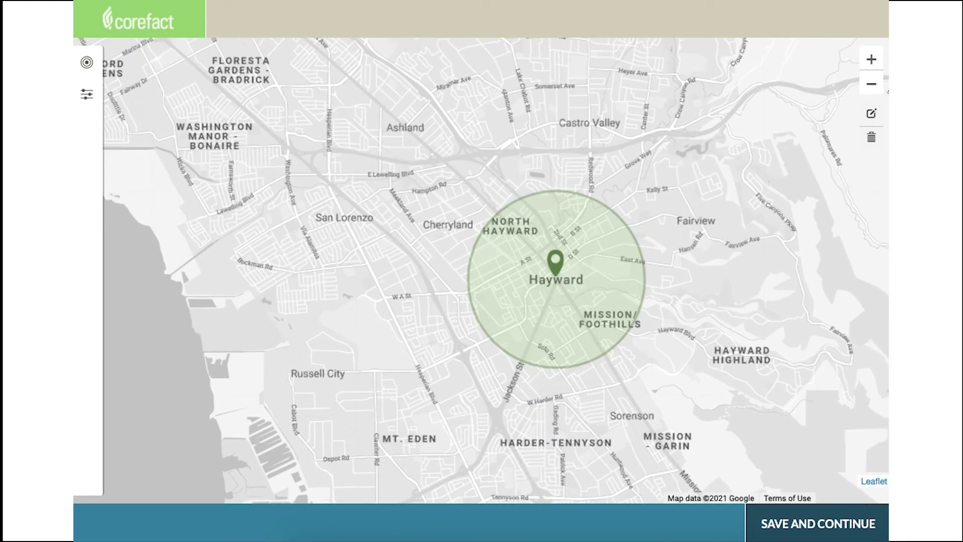
{"action": "left_click", "coordinate": [874, 65]}
{"action": "left_click", "coordinate": [876, 88]}
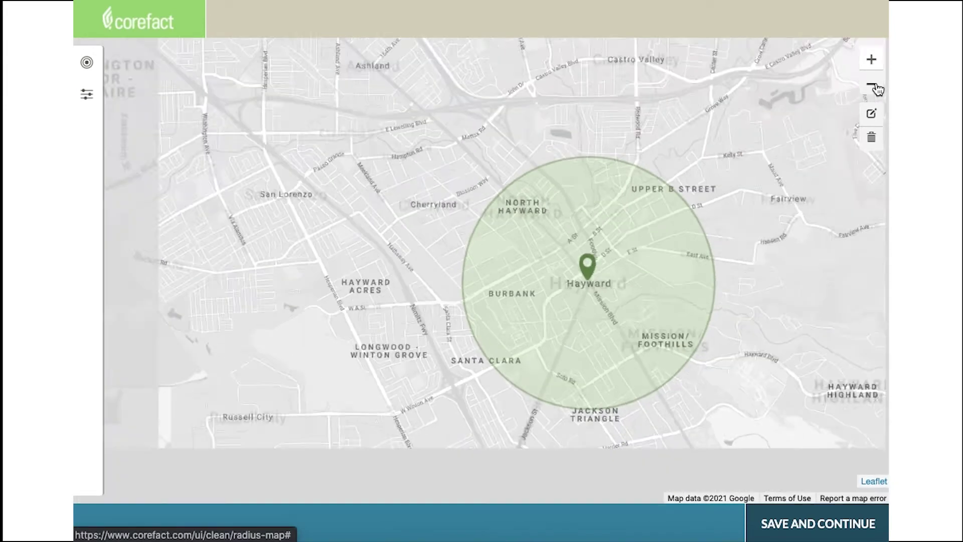
{"action": "scroll", "coordinate": [718, 230], "scroll_direction": "down", "scroll_amount": 1}
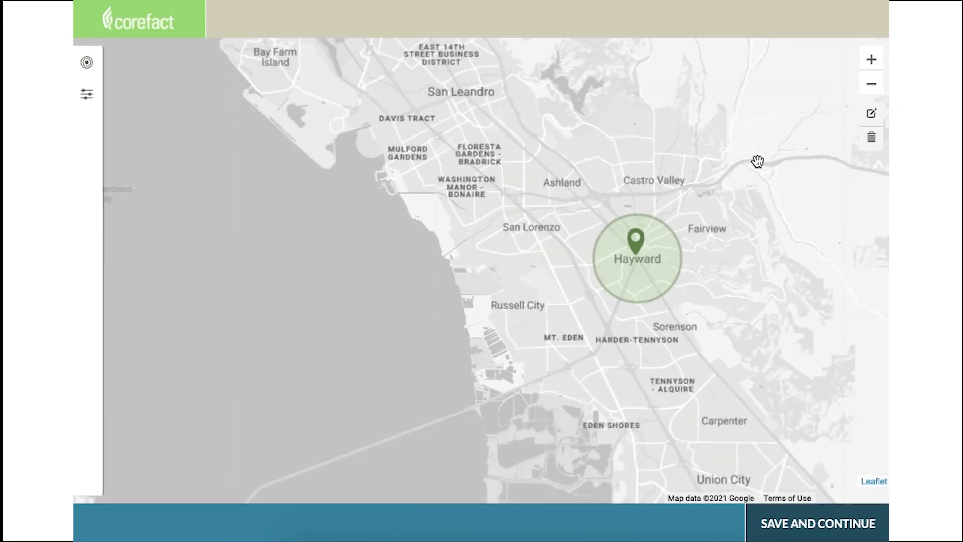
{"action": "left_click", "coordinate": [872, 64]}
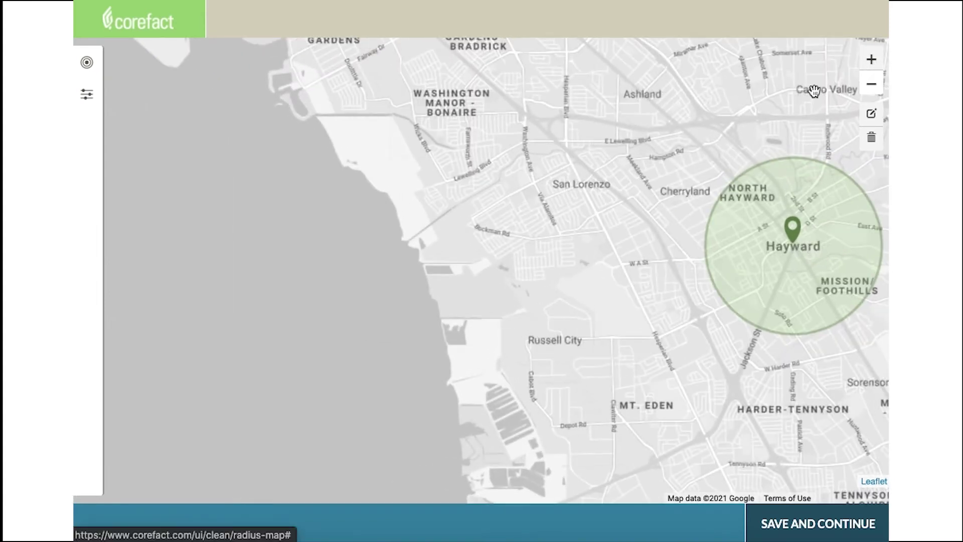
{"action": "left_click_drag", "start_coordinate": [853, 80], "coordinate": [577, 155]}
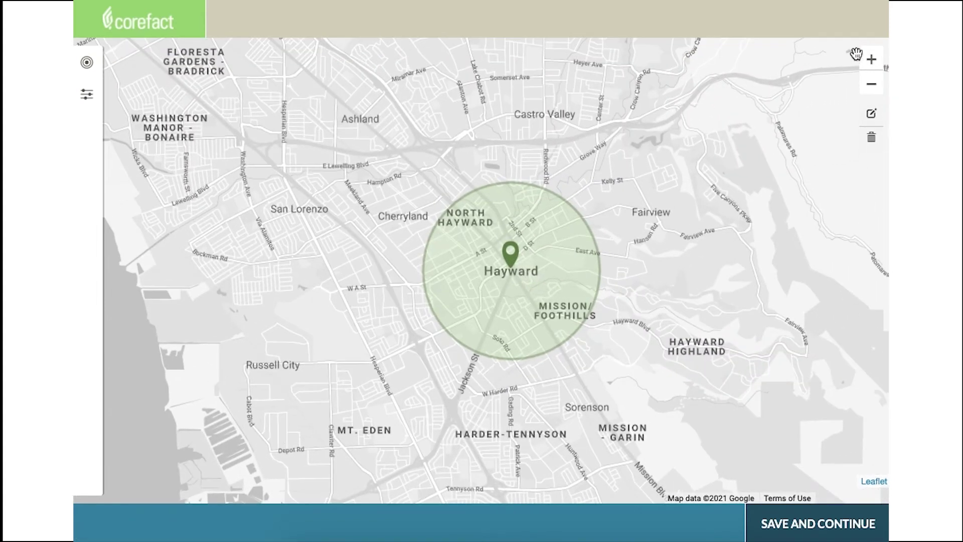
{"action": "left_click", "coordinate": [872, 60]}
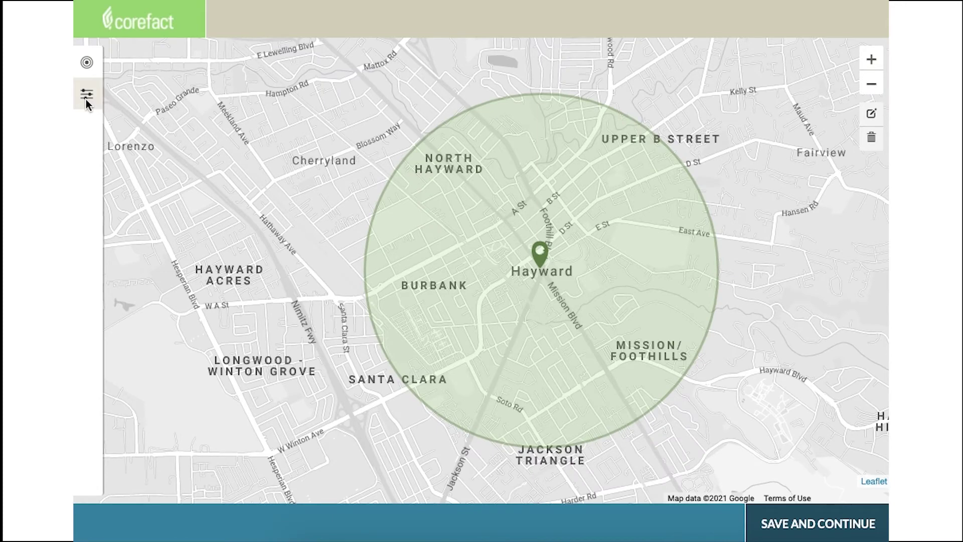
{"action": "left_click", "coordinate": [87, 98]}
Switch to Draw Custom Shapes, clearing the radius circle to 0 addresses, and collapse the Filters panel
{"action": "scroll", "coordinate": [257, 284], "scroll_direction": "down", "scroll_amount": 1}
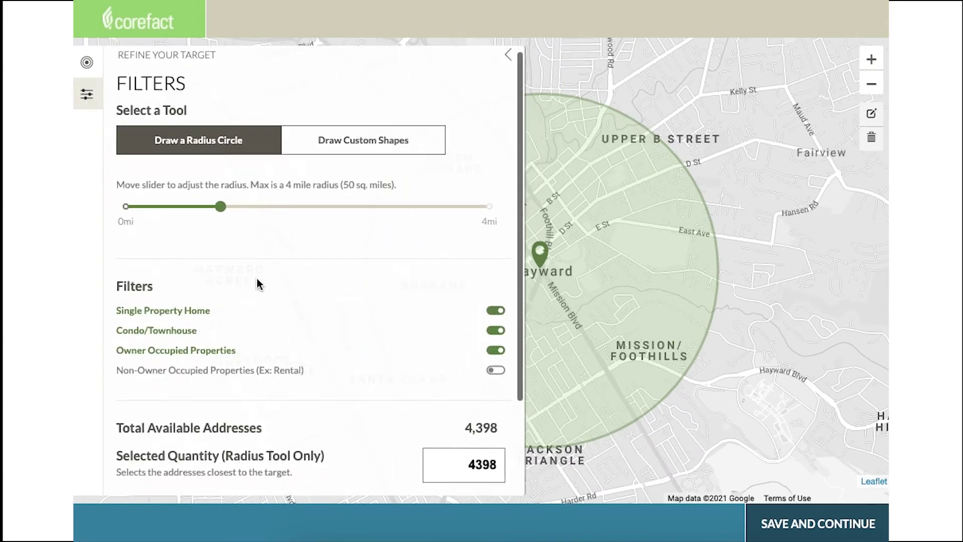
{"action": "scroll", "coordinate": [256, 284], "scroll_direction": "up", "scroll_amount": 1}
{"action": "left_click", "coordinate": [351, 151]}
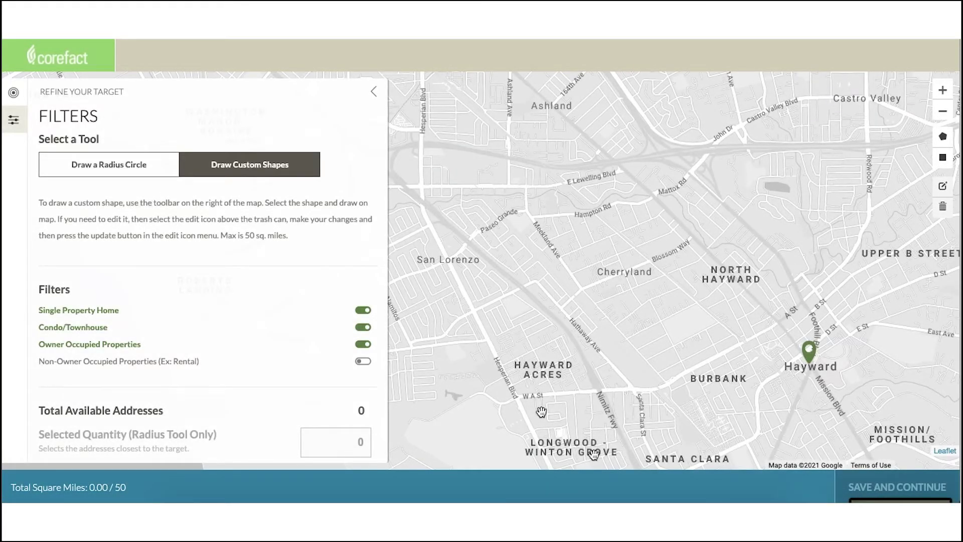
{"action": "left_click", "coordinate": [376, 91]}
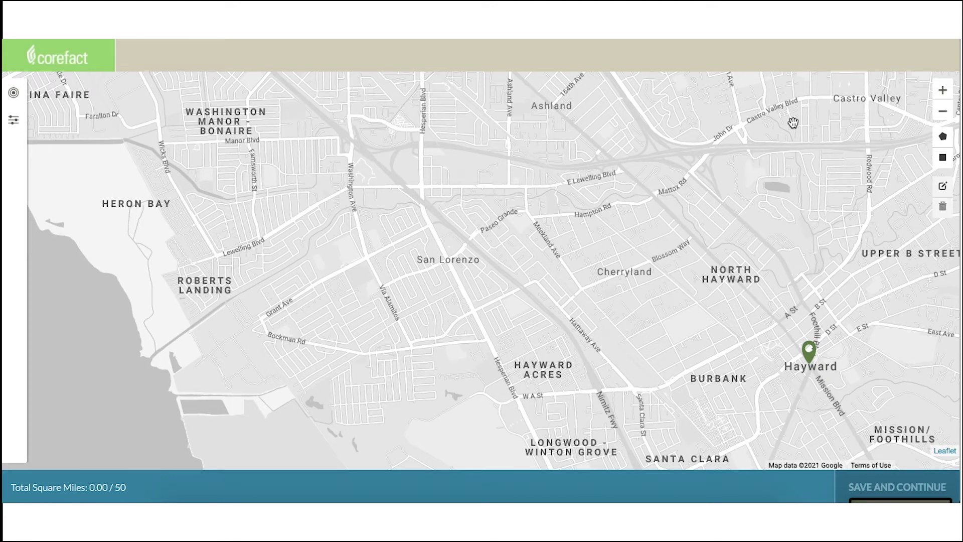
Draw a polygon around Cherryland, redoing the final corner near the start, for 0.95 square miles
{"action": "left_click", "coordinate": [943, 139]}
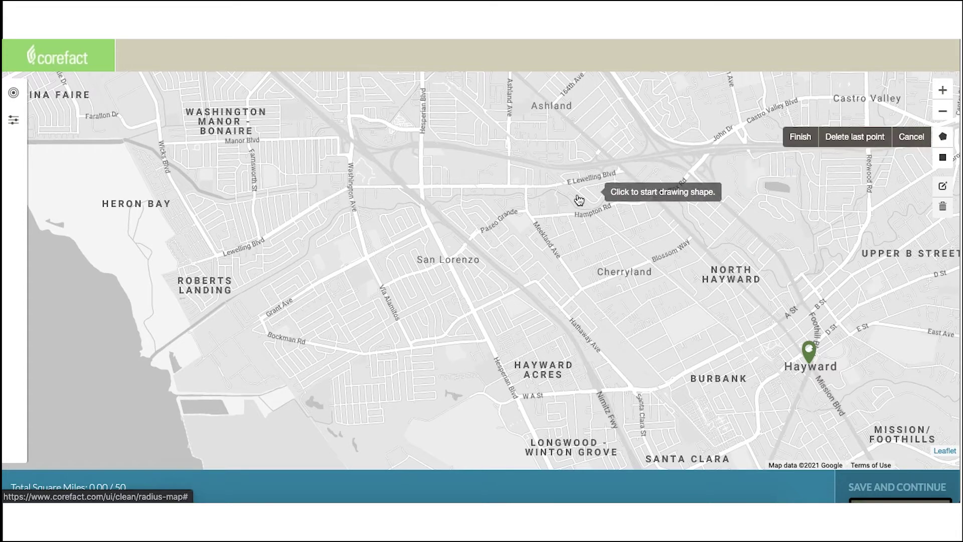
{"action": "left_click", "coordinate": [658, 172]}
{"action": "left_click", "coordinate": [723, 173]}
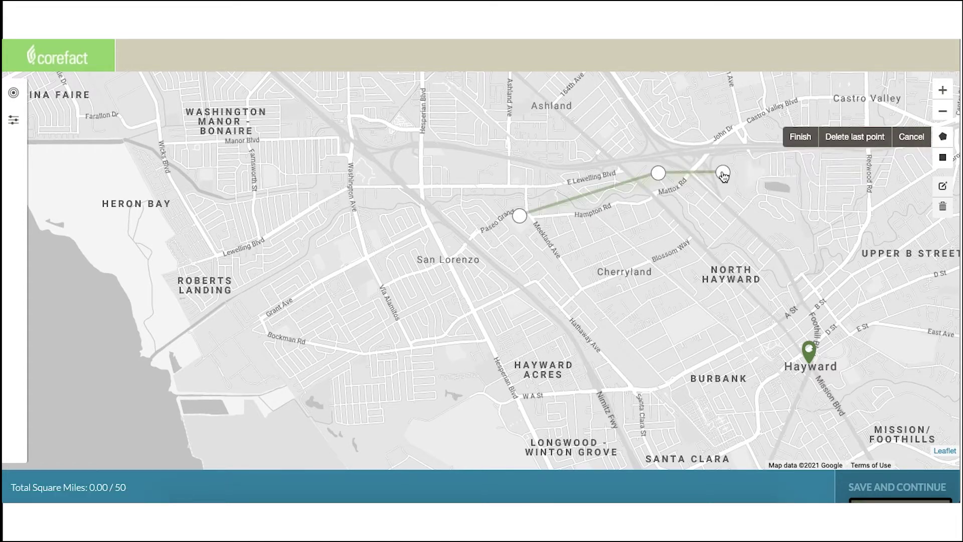
{"action": "left_click", "coordinate": [757, 221]}
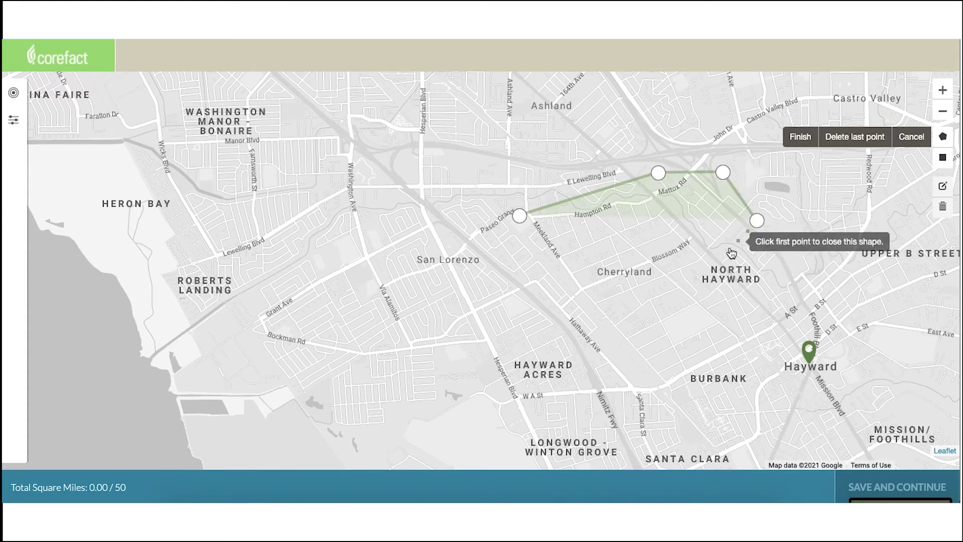
{"action": "left_click", "coordinate": [693, 273]}
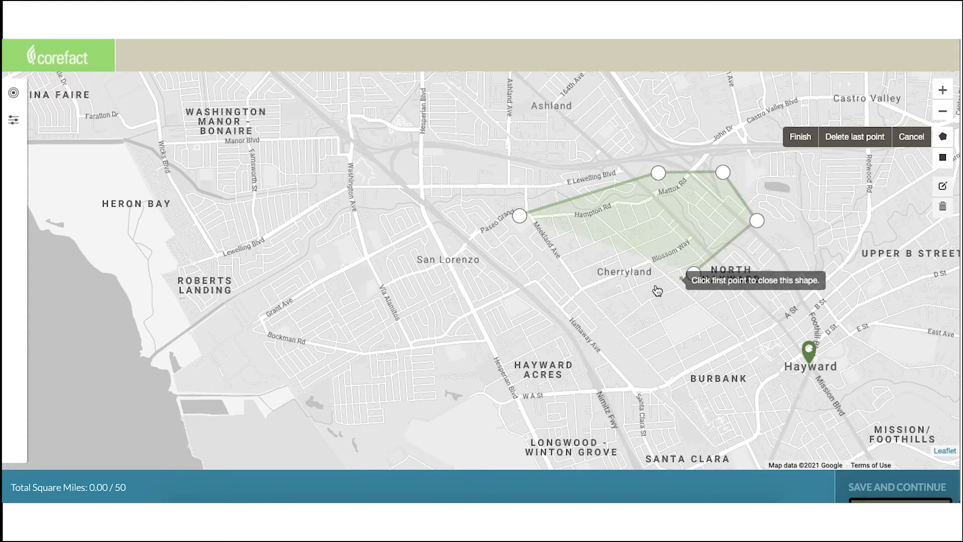
{"action": "left_click", "coordinate": [592, 307]}
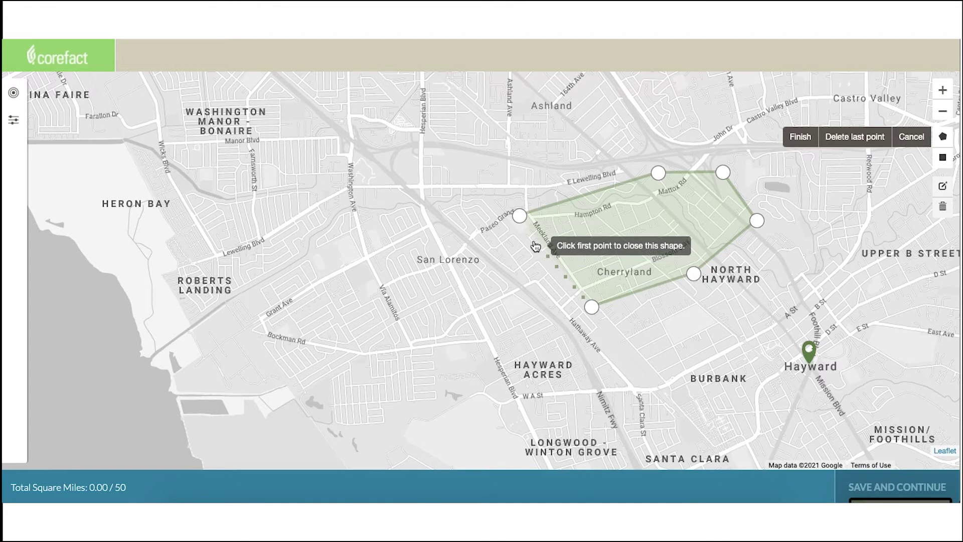
{"action": "left_click", "coordinate": [520, 232]}
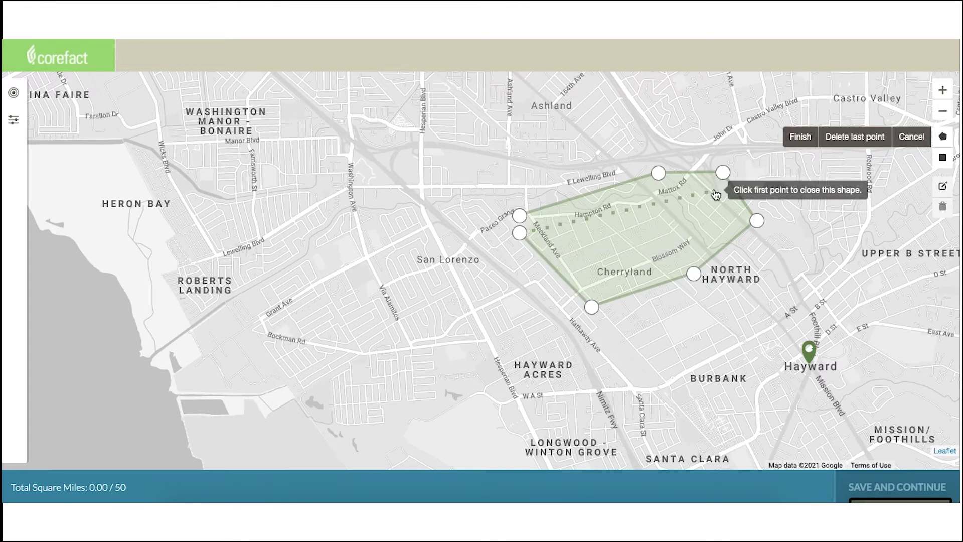
{"action": "left_click", "coordinate": [843, 140]}
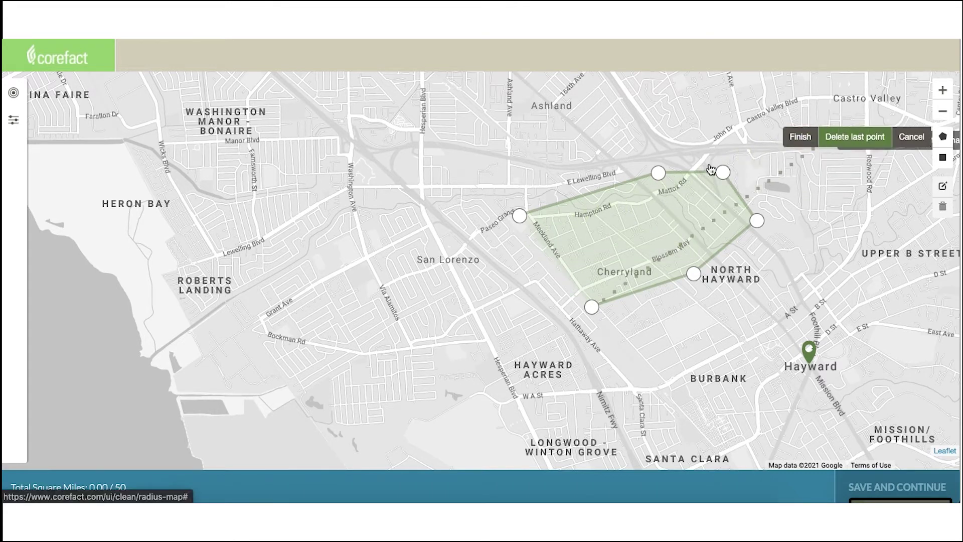
{"action": "left_click", "coordinate": [519, 231]}
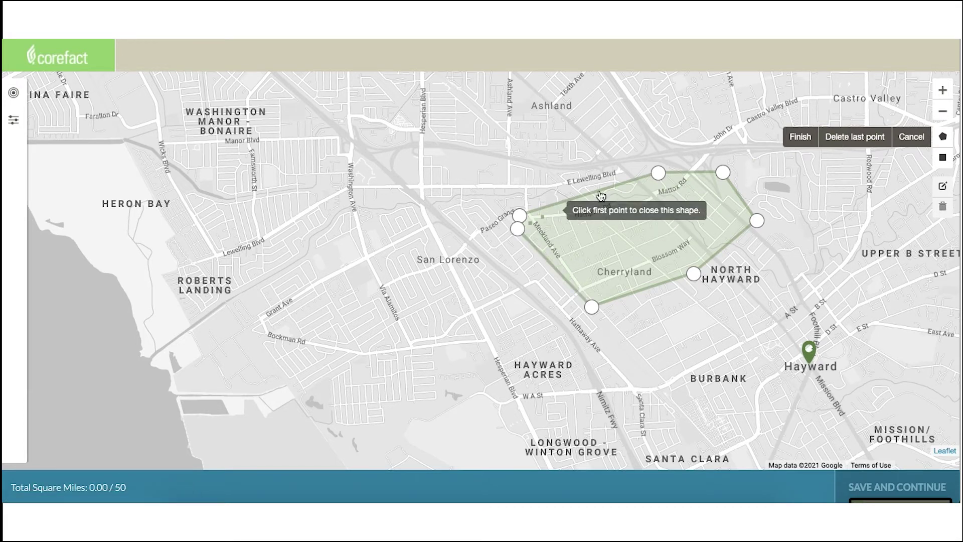
{"action": "left_click", "coordinate": [798, 136]}
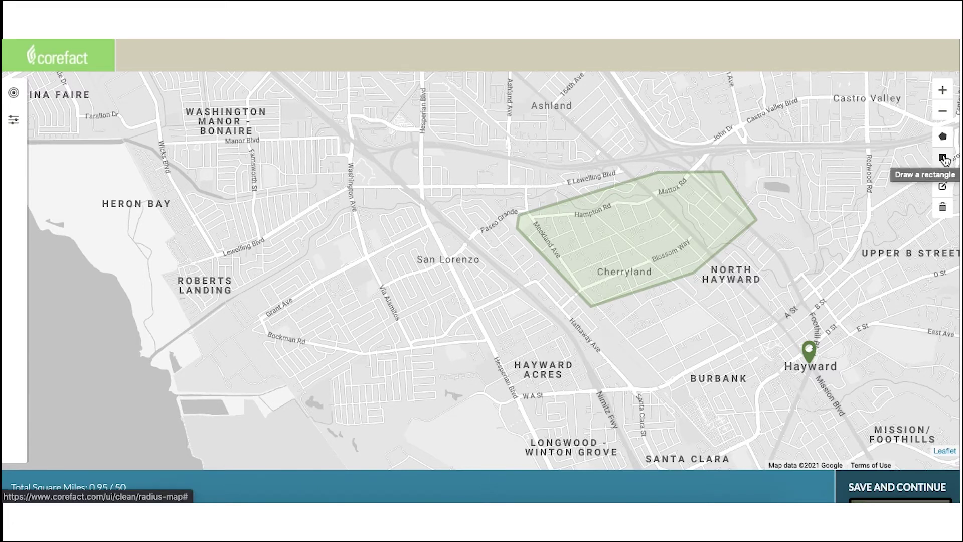
Draw a rectangle south of the Cherryland polygon, raising the total to 1.09 square miles
{"action": "left_click", "coordinate": [943, 158]}
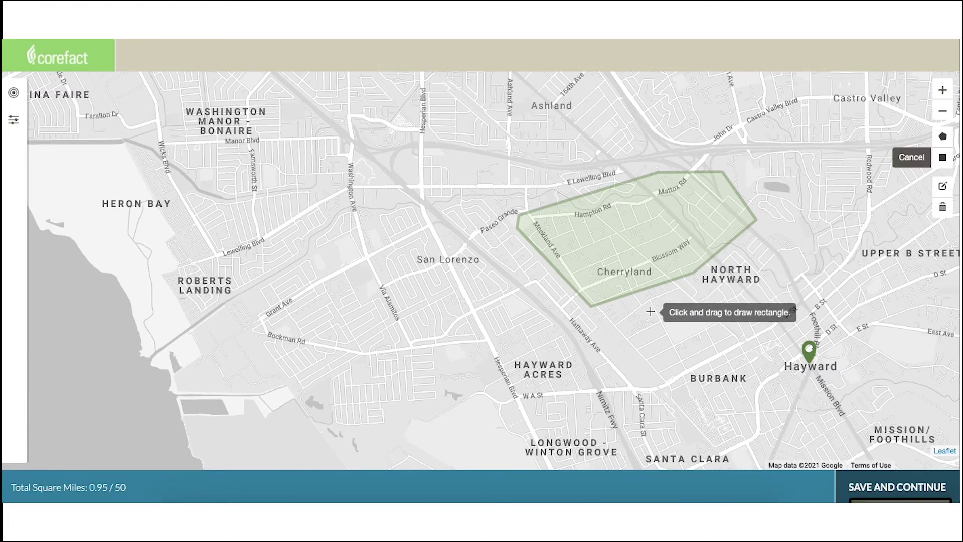
{"action": "mouse_move", "coordinate": [653, 315]}
{"action": "left_mouse_down"}
{"action": "mouse_move", "coordinate": [726, 328]}
{"action": "mouse_move", "coordinate": [735, 357]}
{"action": "left_mouse_up"}
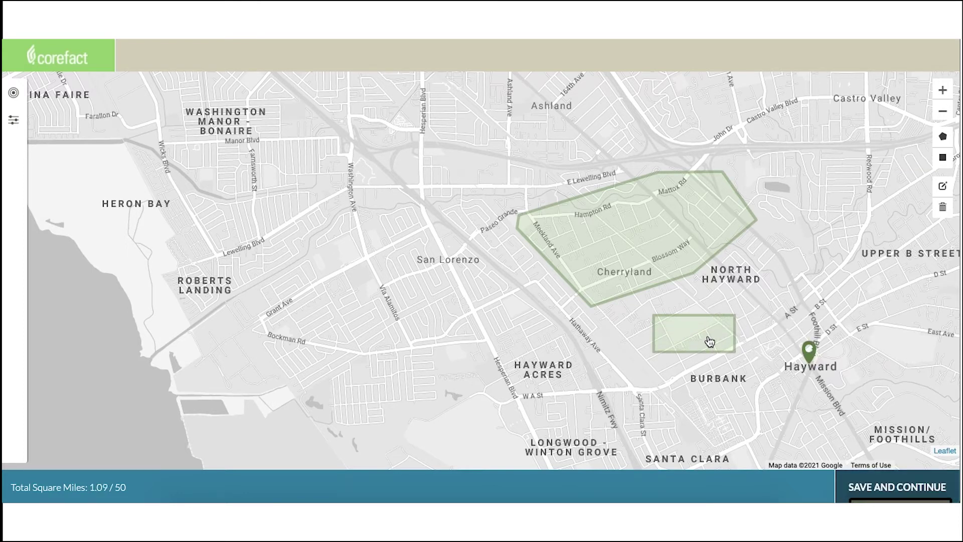
Nudge a Cherryland polygon vertex and enlarge the rectangle westward, for 1.12 square miles in total
{"action": "left_click", "coordinate": [943, 187]}
{"action": "left_click_drag", "start_coordinate": [693, 273], "coordinate": [697, 275]}
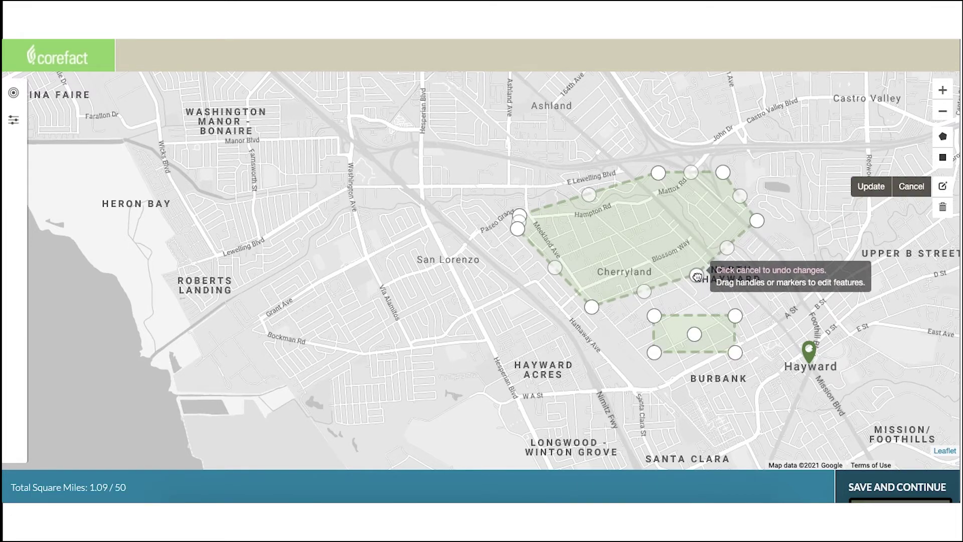
{"action": "mouse_move", "coordinate": [735, 317]}
{"action": "left_mouse_down"}
{"action": "mouse_move", "coordinate": [737, 308]}
{"action": "mouse_move", "coordinate": [731, 323]}
{"action": "mouse_move", "coordinate": [693, 332]}
{"action": "mouse_move", "coordinate": [696, 314]}
{"action": "mouse_move", "coordinate": [708, 312]}
{"action": "mouse_move", "coordinate": [643, 339]}
{"action": "mouse_move", "coordinate": [692, 365]}
{"action": "left_mouse_up"}
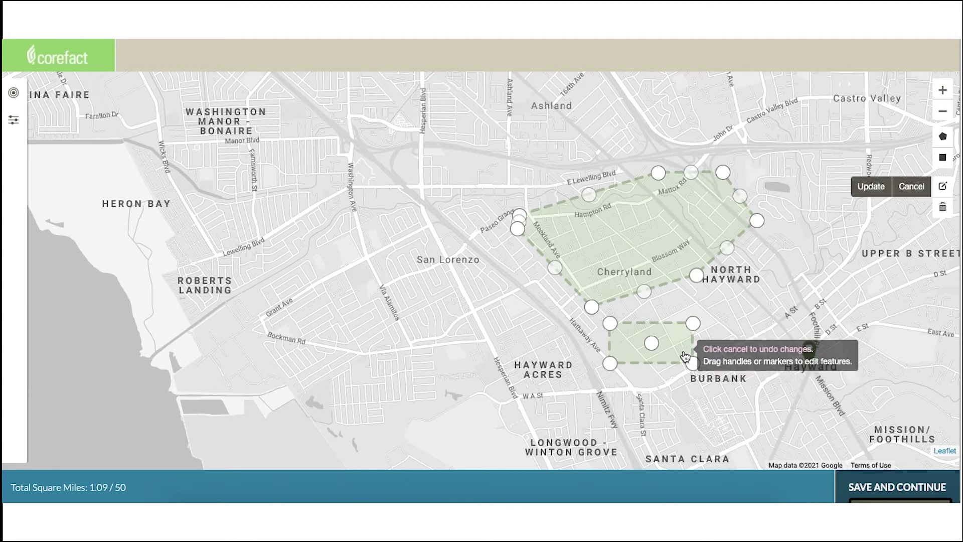
{"action": "left_click", "coordinate": [867, 196]}
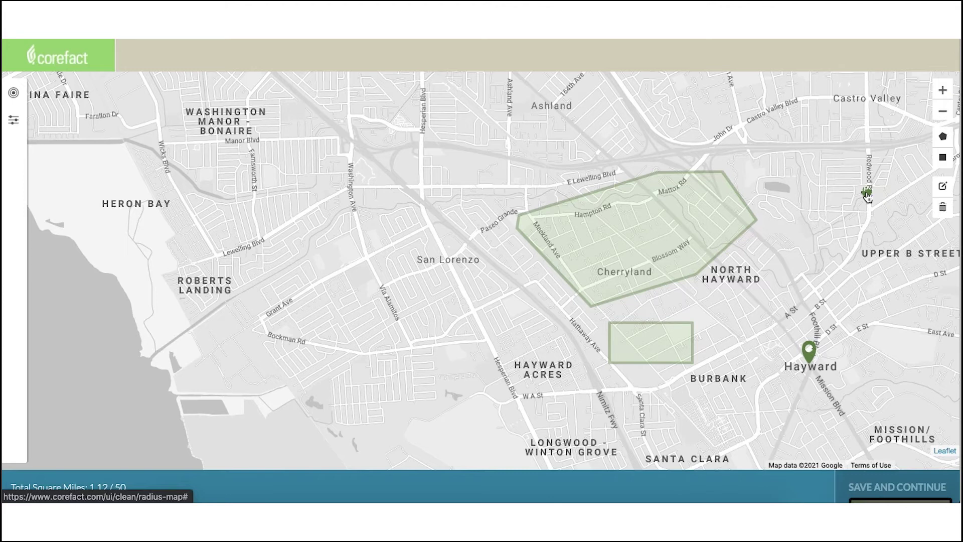
Draw a rectangle near North Hayward, giving 1,288 addresses over 1.28 square miles
{"action": "left_click", "coordinate": [14, 120]}
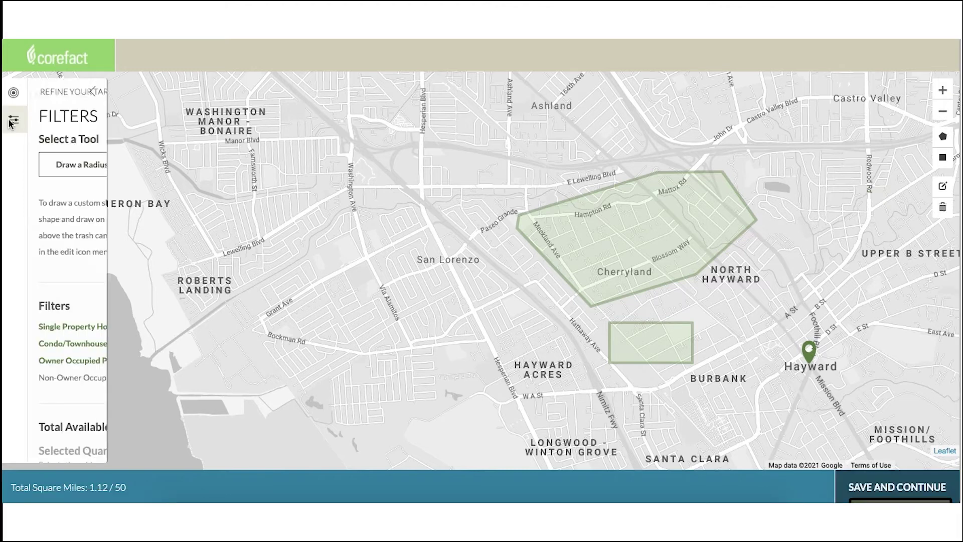
{"action": "scroll", "coordinate": [117, 315], "scroll_direction": "down", "scroll_amount": 2}
{"action": "scroll", "coordinate": [117, 315], "scroll_direction": "down", "scroll_amount": 1}
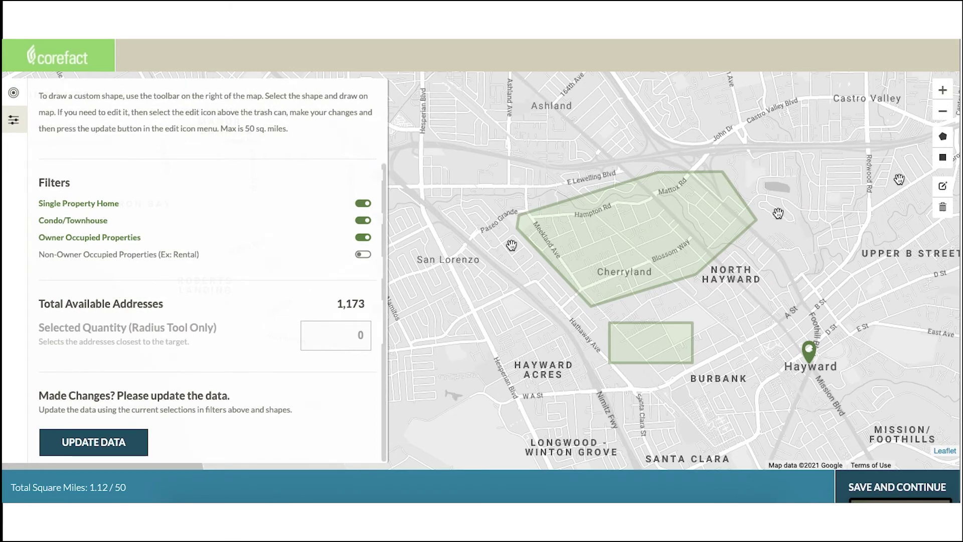
{"action": "left_click", "coordinate": [943, 159]}
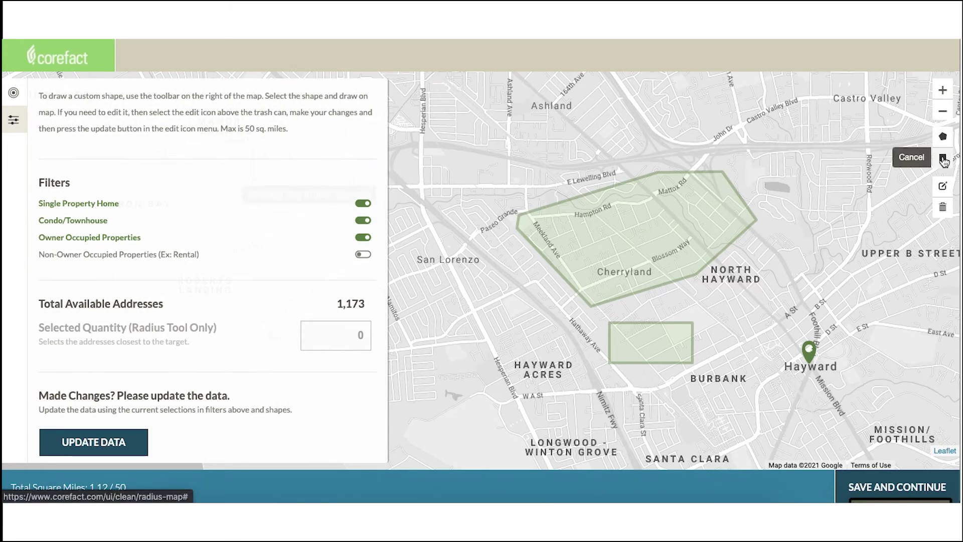
{"action": "left_click_drag", "start_coordinate": [758, 242], "coordinate": [824, 300]}
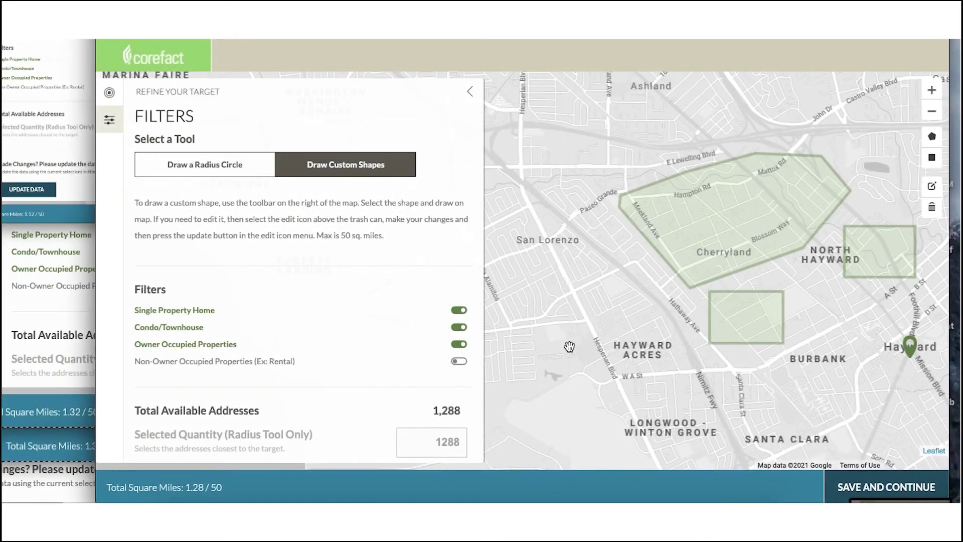
Delete the North Hayward rectangle and update the data to 1,174 addresses over 1.11 square miles
{"action": "left_click", "coordinate": [932, 207]}
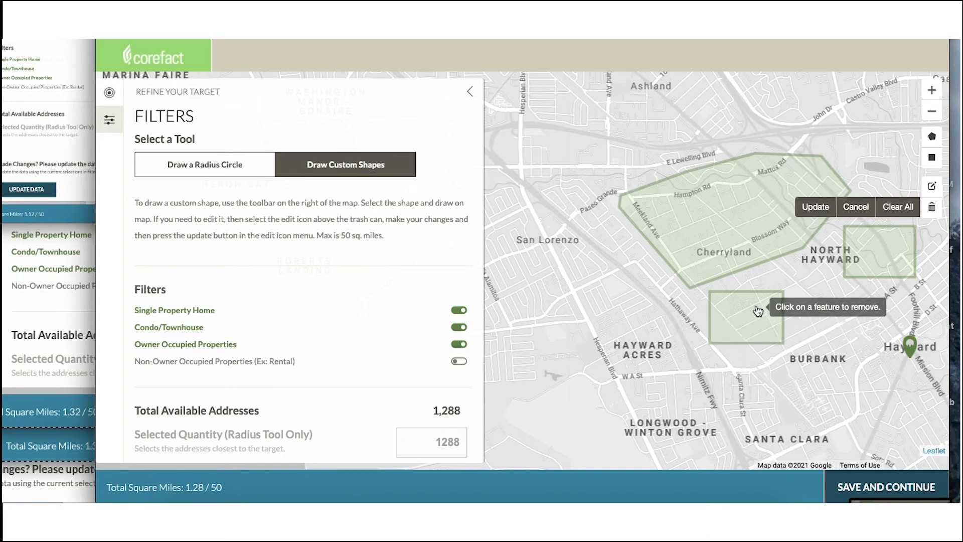
{"action": "left_click", "coordinate": [867, 234]}
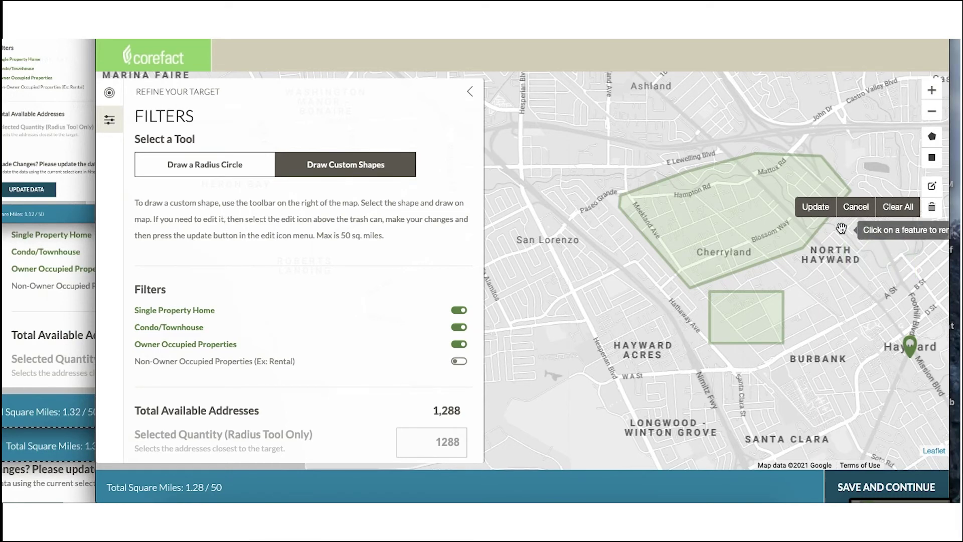
{"action": "left_click", "coordinate": [818, 209]}
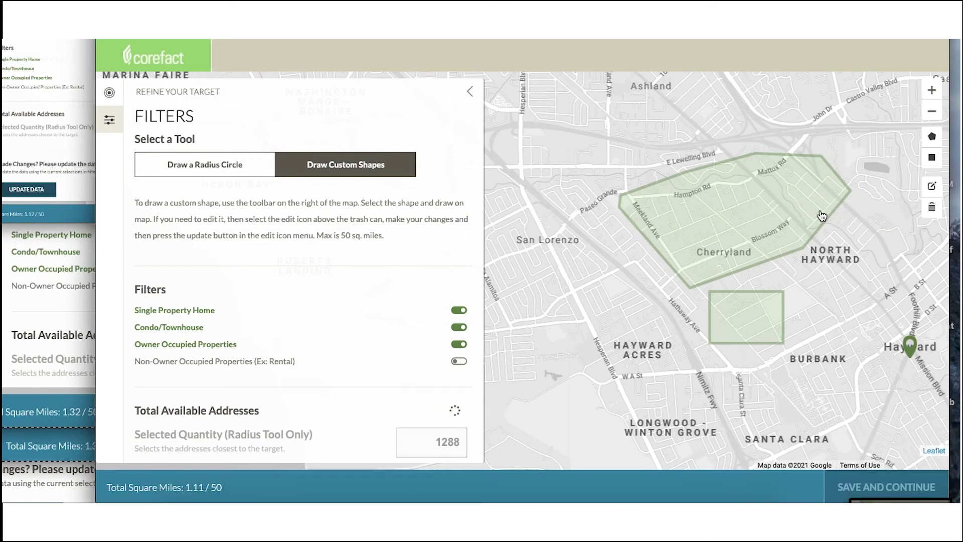
{"action": "left_click", "coordinate": [932, 207]}
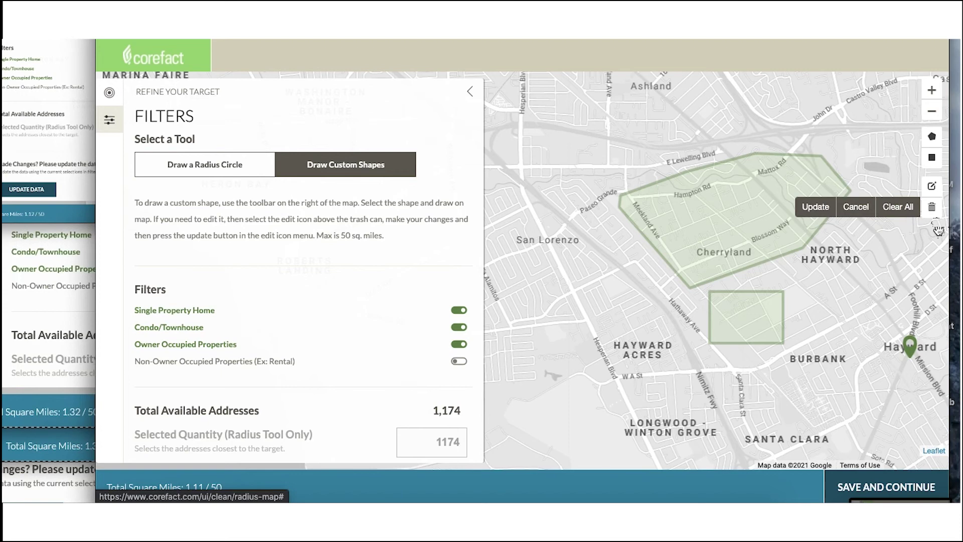
{"action": "scroll", "coordinate": [343, 354], "scroll_direction": "down", "scroll_amount": 3}
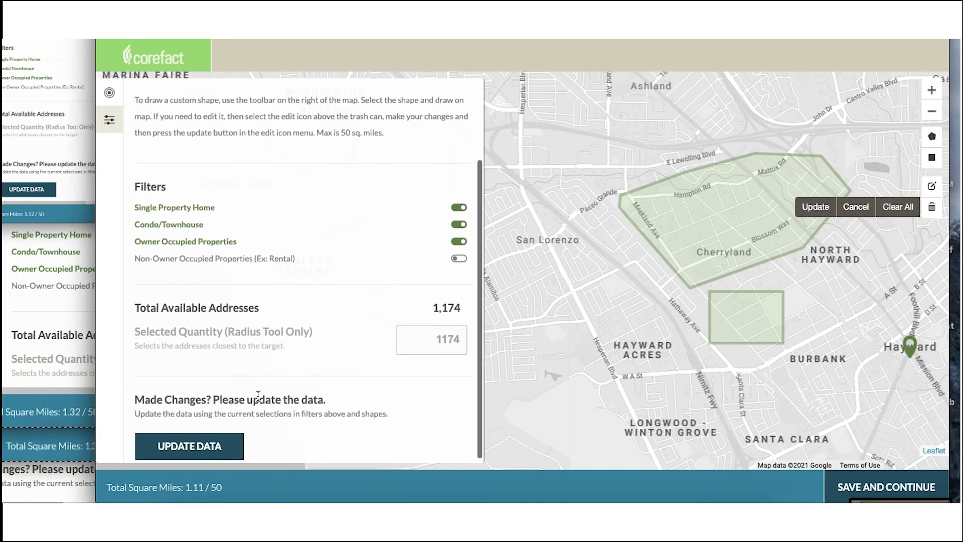
{"action": "left_click", "coordinate": [233, 441]}
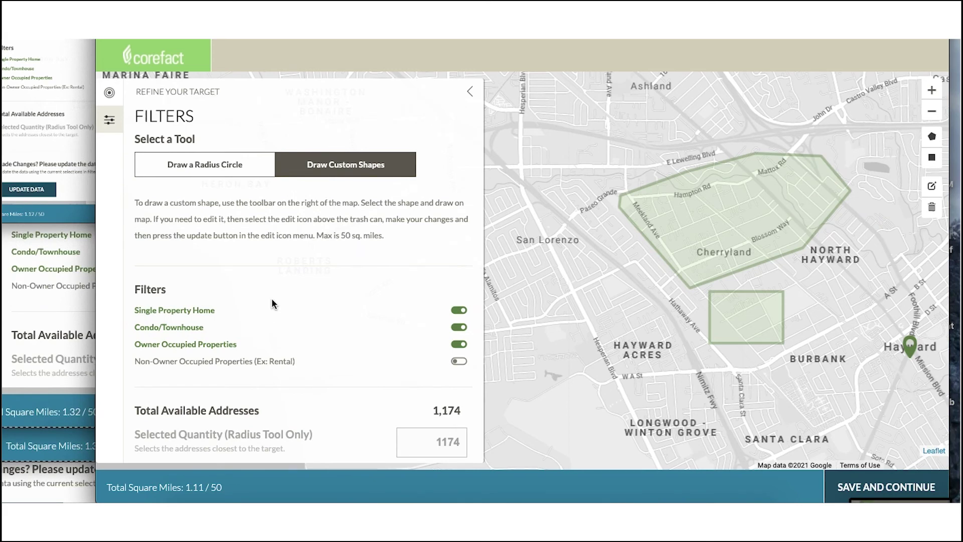
Save the 1,174-address selection as a mailing list named 'Hayward - Cherryland'
{"action": "left_click", "coordinate": [852, 486]}
{"action": "triple_click", "coordinate": [544, 249]}
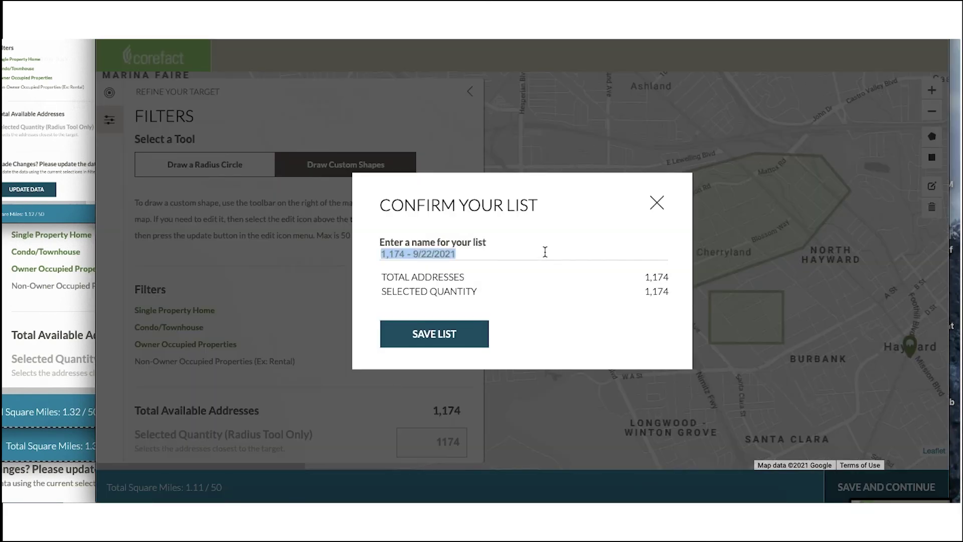
{"action": "type", "text": "Hayward "}
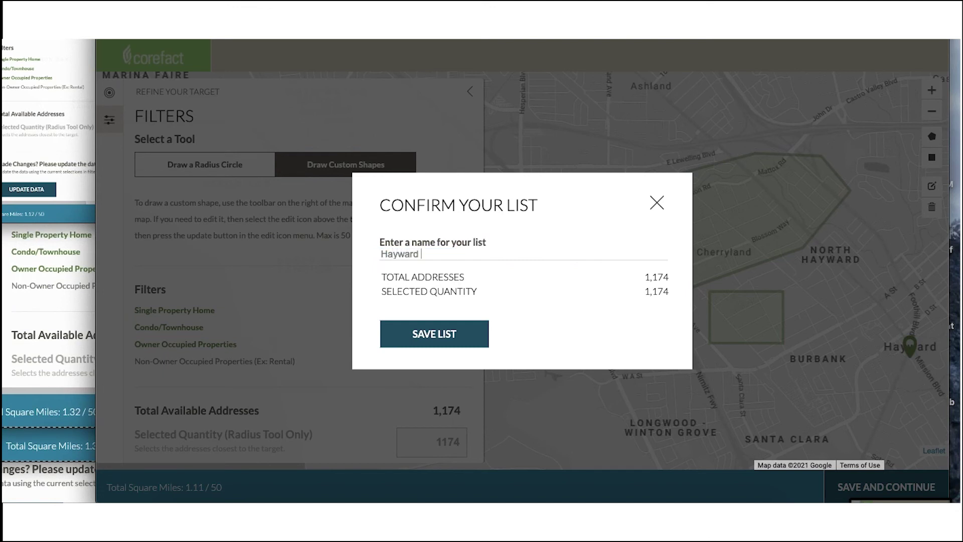
{"action": "type", "text": "- Cherryland"}
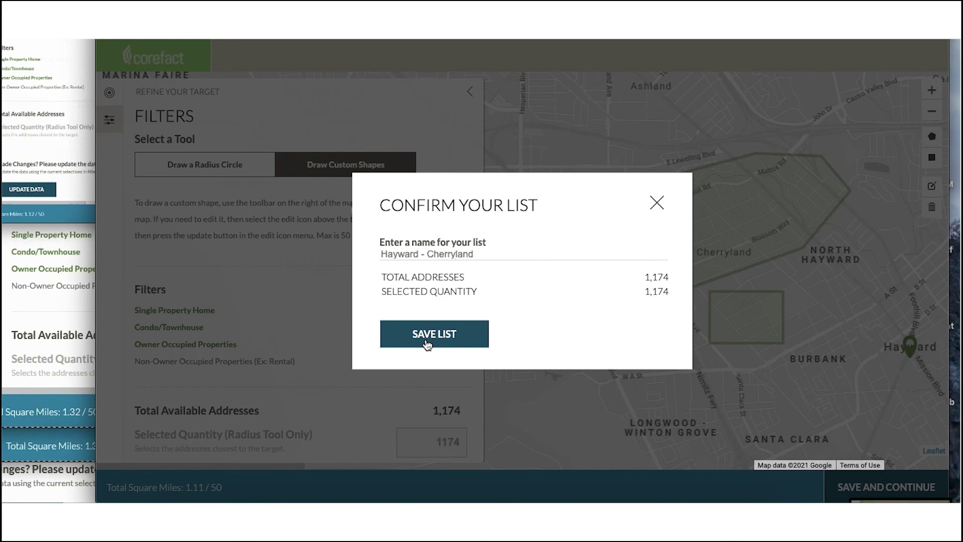
{"action": "left_click", "coordinate": [427, 344]}
{"action": "scroll", "coordinate": [425, 337], "scroll_direction": "down", "scroll_amount": 3}
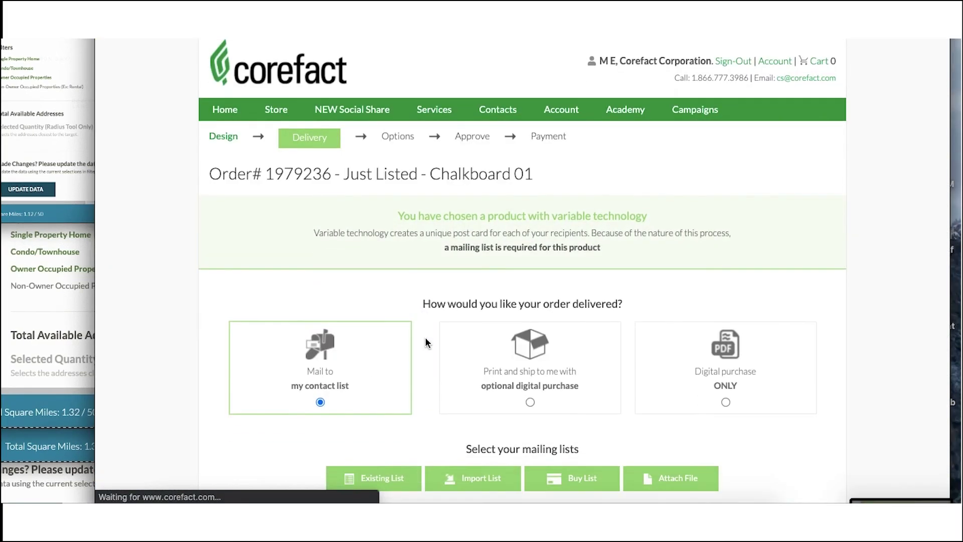
{"action": "scroll", "coordinate": [425, 341], "scroll_direction": "down", "scroll_amount": 5}
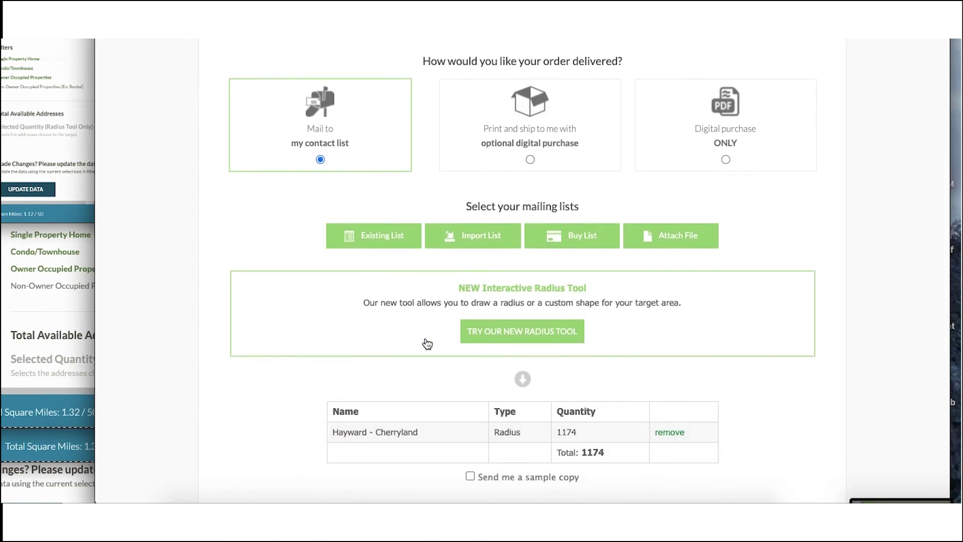
{"action": "scroll", "coordinate": [427, 343], "scroll_direction": "down", "scroll_amount": 2}
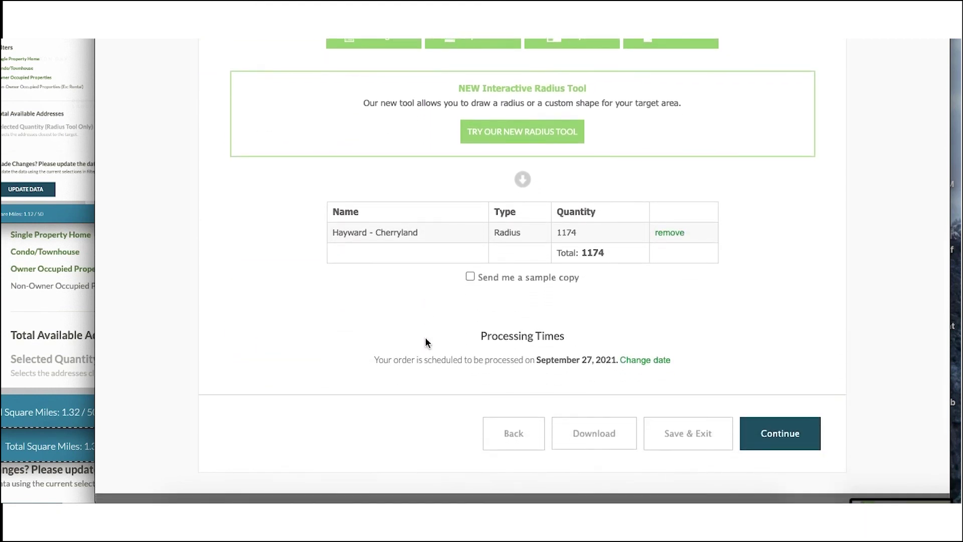
{"action": "scroll", "coordinate": [426, 342], "scroll_direction": "up", "scroll_amount": 1}
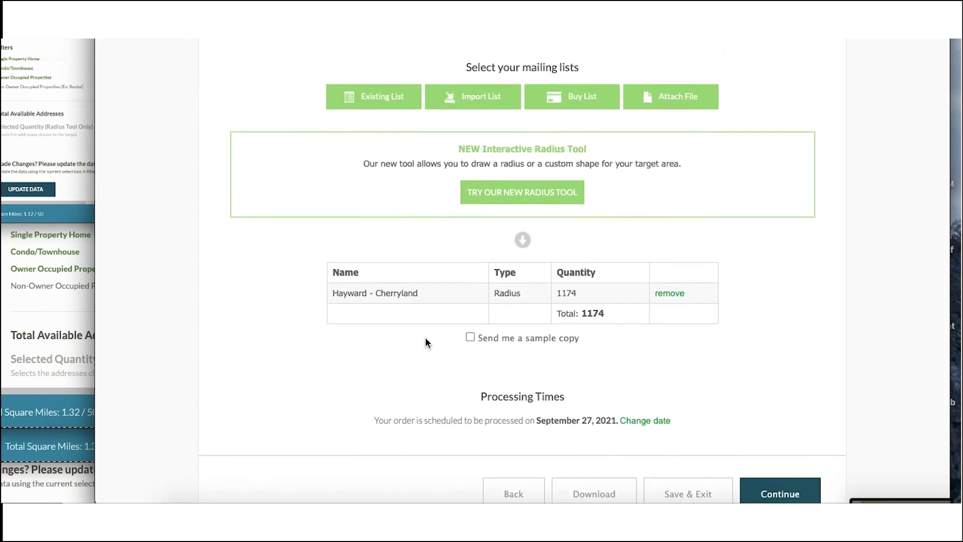
{"action": "scroll", "coordinate": [667, 388], "scroll_direction": "down", "scroll_amount": 1}
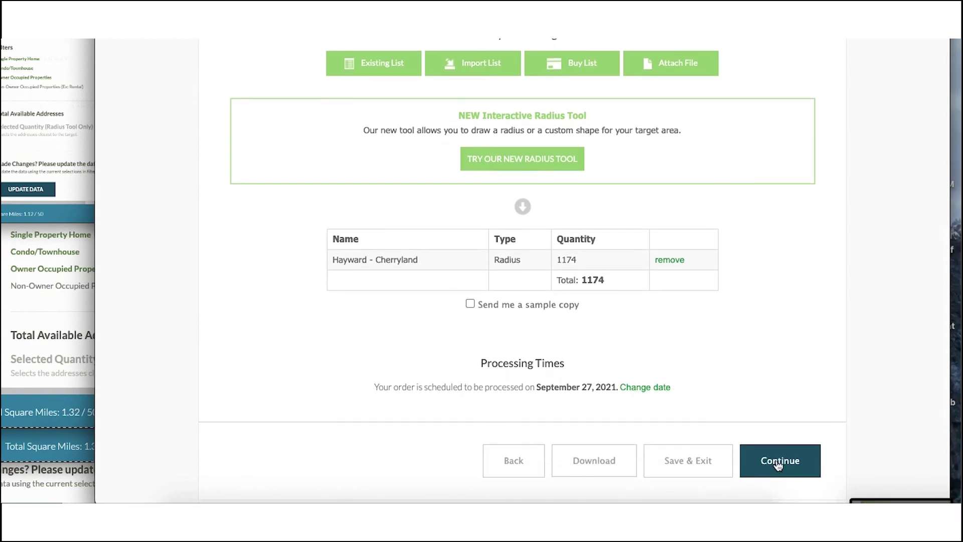